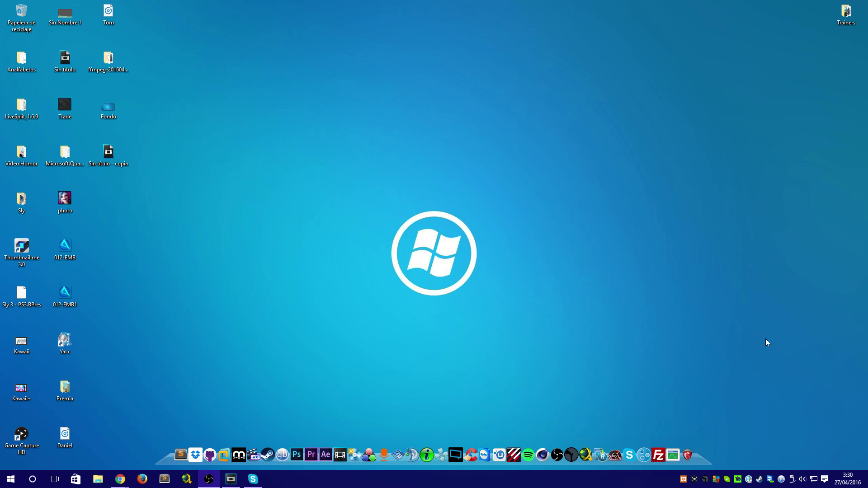
Open Steam, maximise the account's profile page, and open My Privacy Settings from profile editing.
{"action": "double_click", "coordinate": [759, 479]}
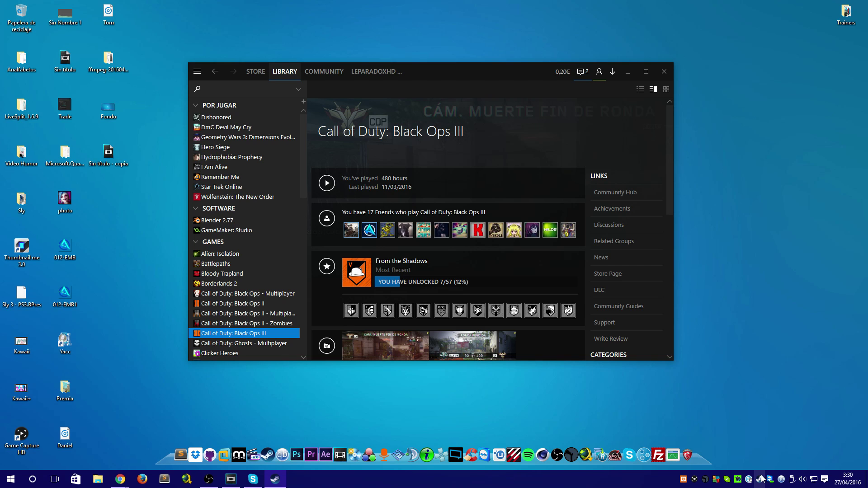
{"action": "left_click", "coordinate": [386, 95]}
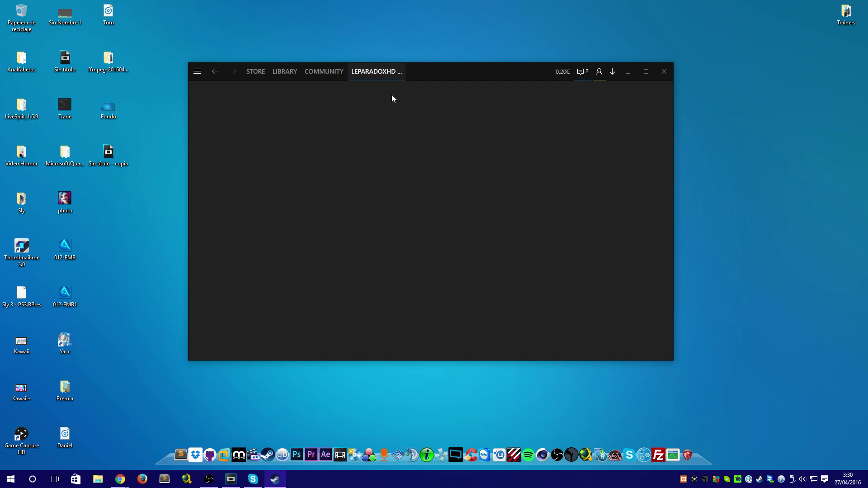
{"action": "left_click", "coordinate": [646, 72]}
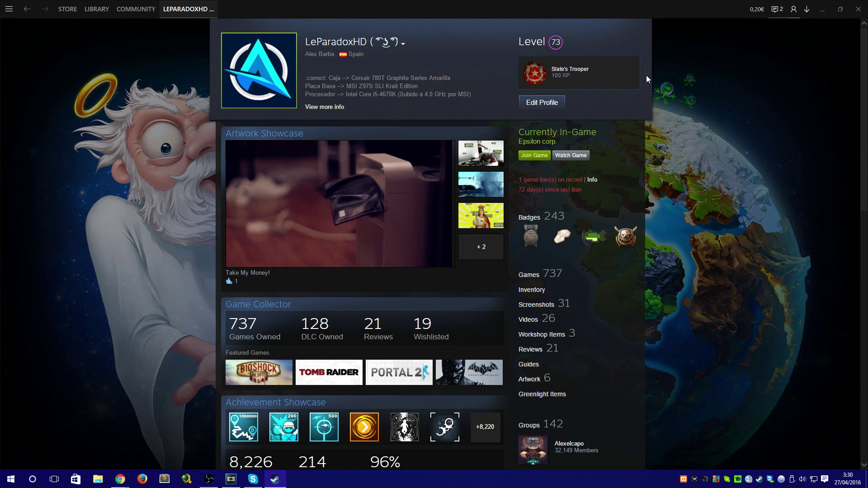
{"action": "left_click", "coordinate": [530, 103]}
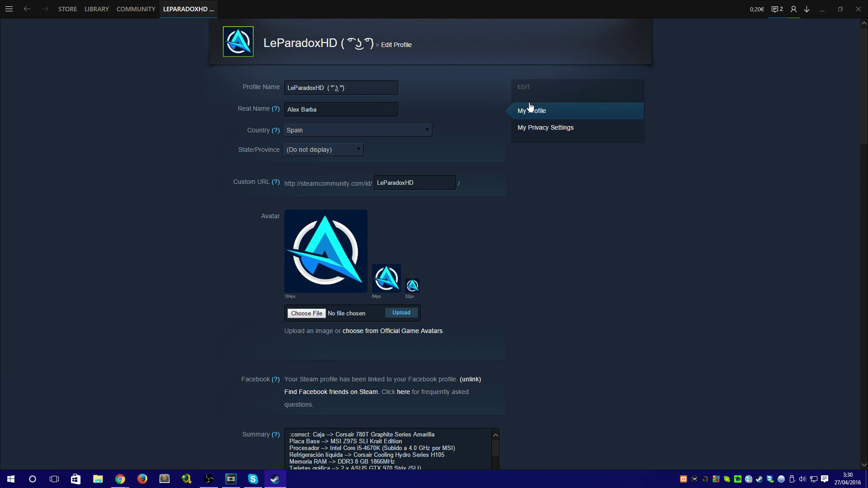
{"action": "left_click", "coordinate": [546, 129]}
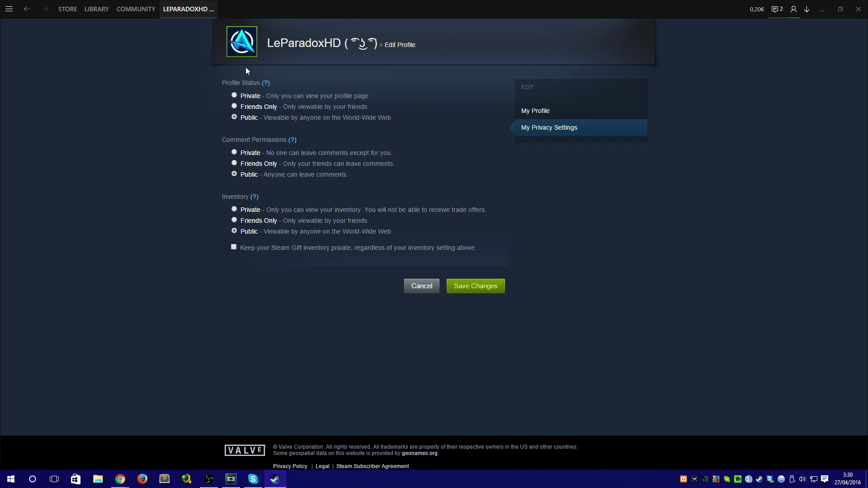
From the inventory's trade offers, open Who can send me Trade Offers?, create a new trade URL, and select it.
{"action": "mouse_move", "coordinate": [191, 12]}
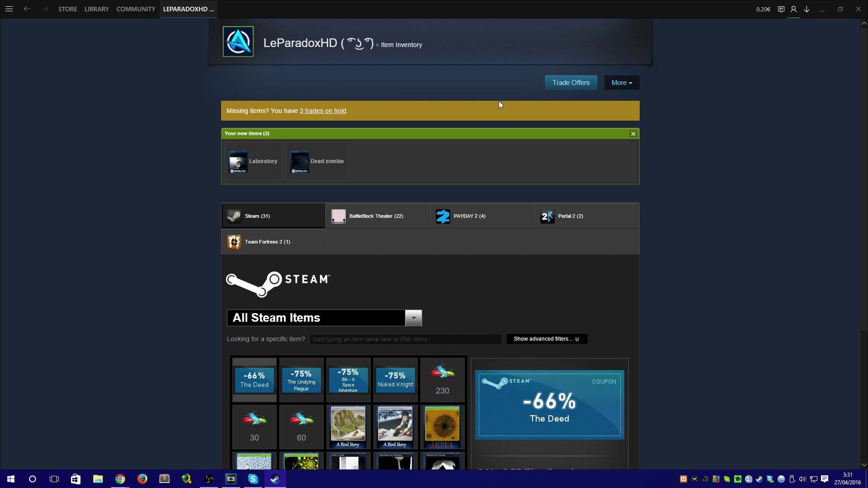
{"action": "left_click", "coordinate": [593, 92]}
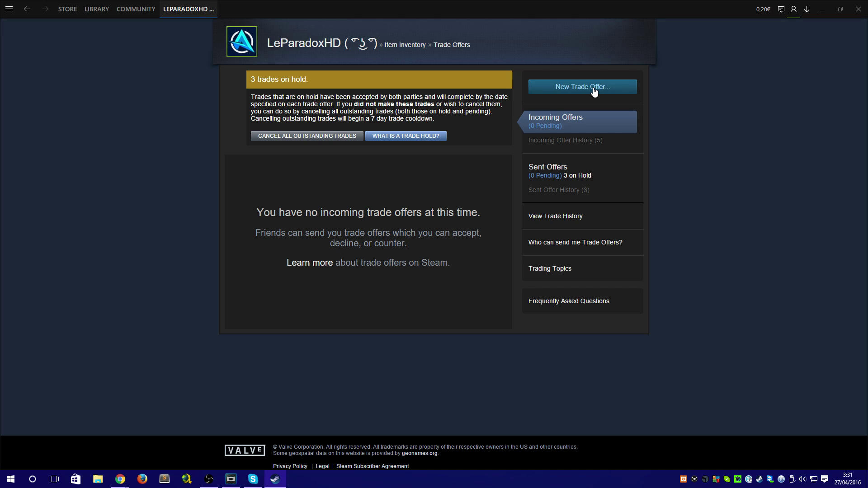
{"action": "left_click", "coordinate": [571, 243]}
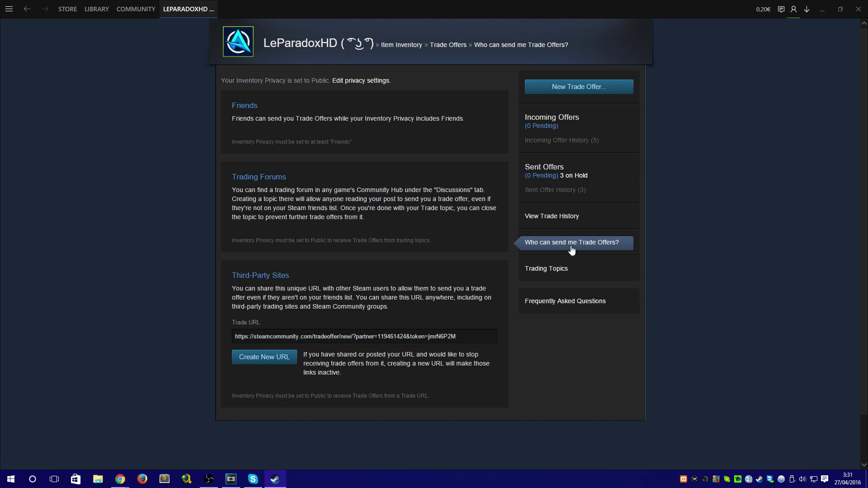
{"action": "left_click", "coordinate": [270, 363]}
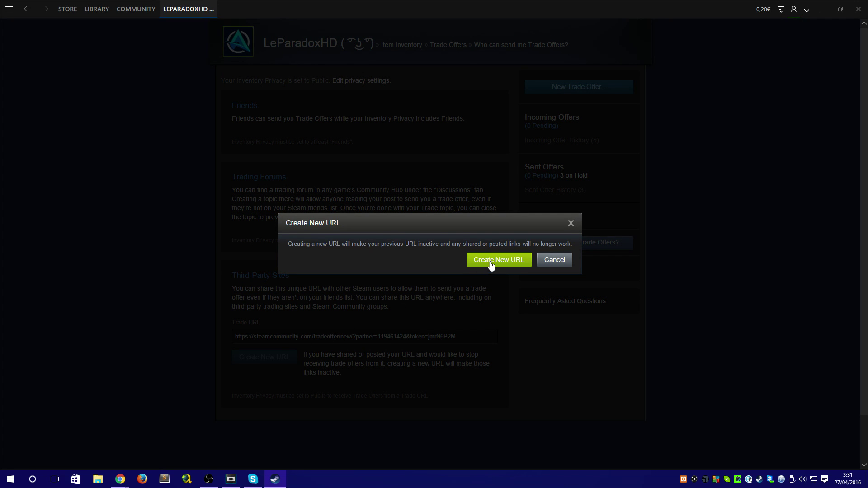
{"action": "left_click", "coordinate": [490, 261]}
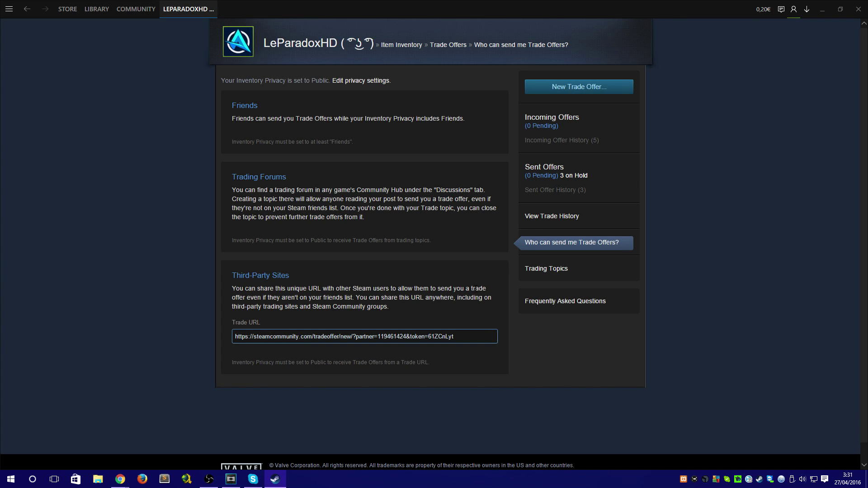
{"action": "left_click", "coordinate": [463, 334]}
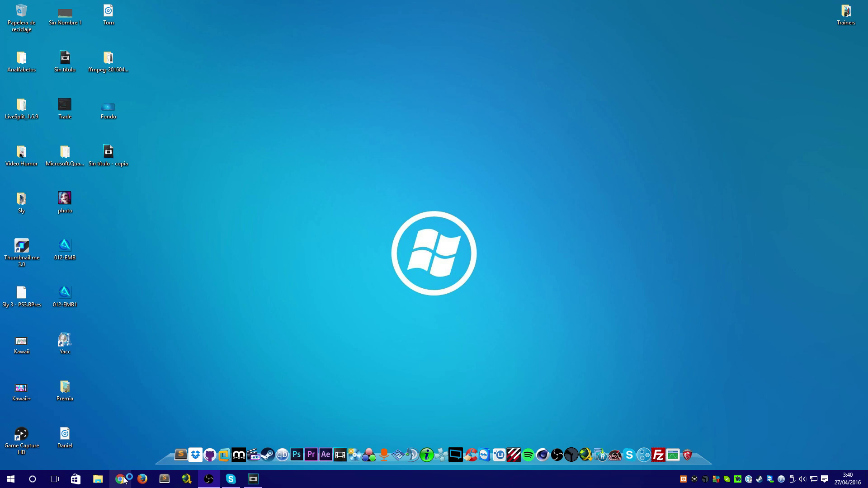
Switch to Chrome and load the trade partner's trade URL to start a new offer.
{"action": "left_click", "coordinate": [120, 479]}
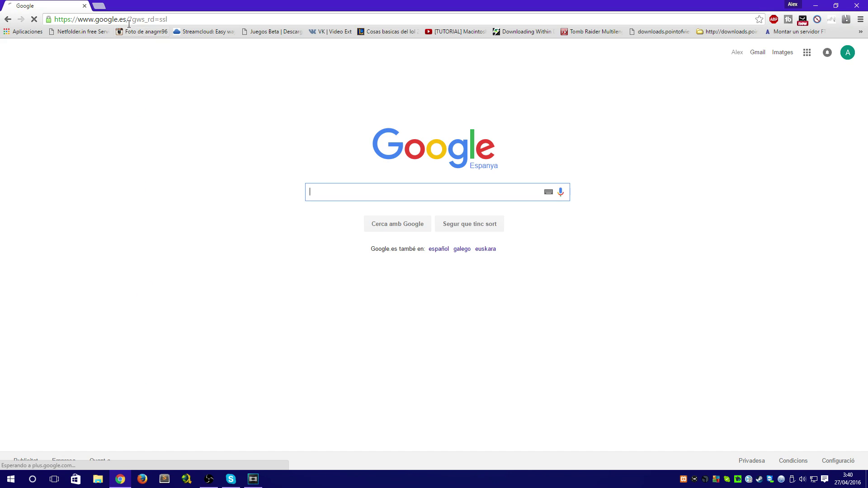
{"action": "left_click", "coordinate": [129, 22]}
{"action": "key", "text": "ctrl+v"}
{"action": "key", "text": "Return"}
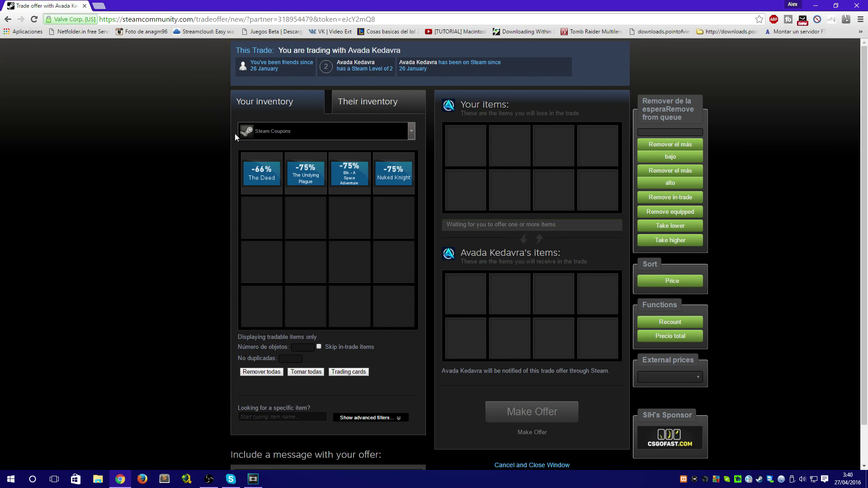
Offer the -66% The Deed and -75% The Undying Plague coupons, and show the Community items in the partner's inventory.
{"action": "double_click", "coordinate": [264, 176]}
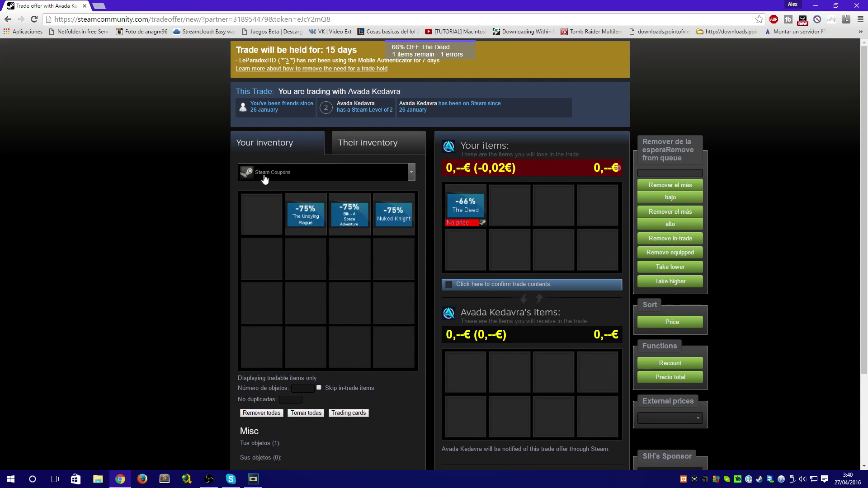
{"action": "double_click", "coordinate": [305, 213]}
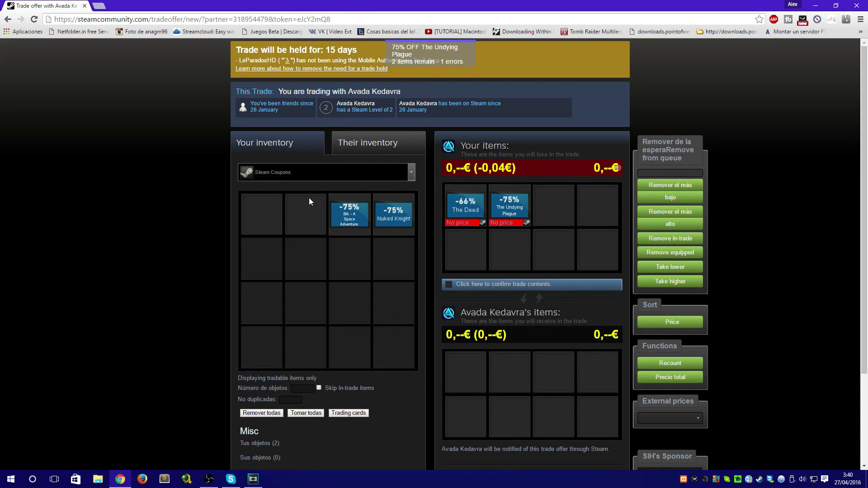
{"action": "left_click", "coordinate": [355, 148]}
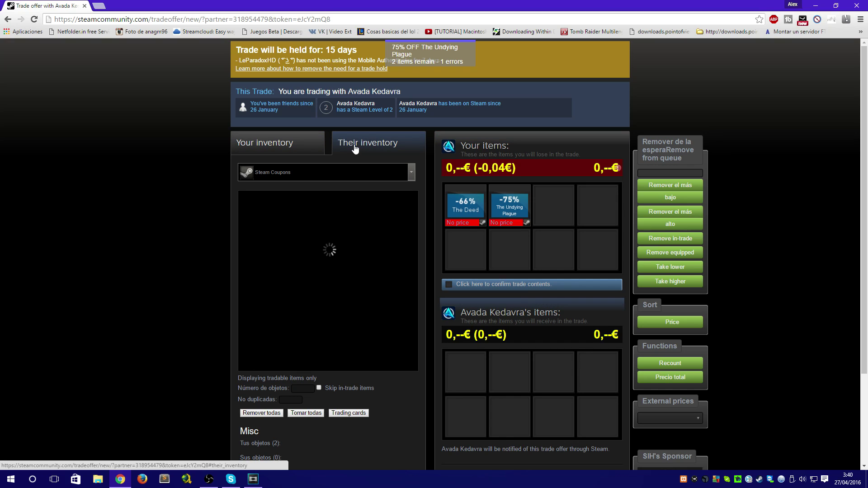
{"action": "left_click", "coordinate": [409, 168]}
{"action": "mouse_move", "coordinate": [410, 188]}
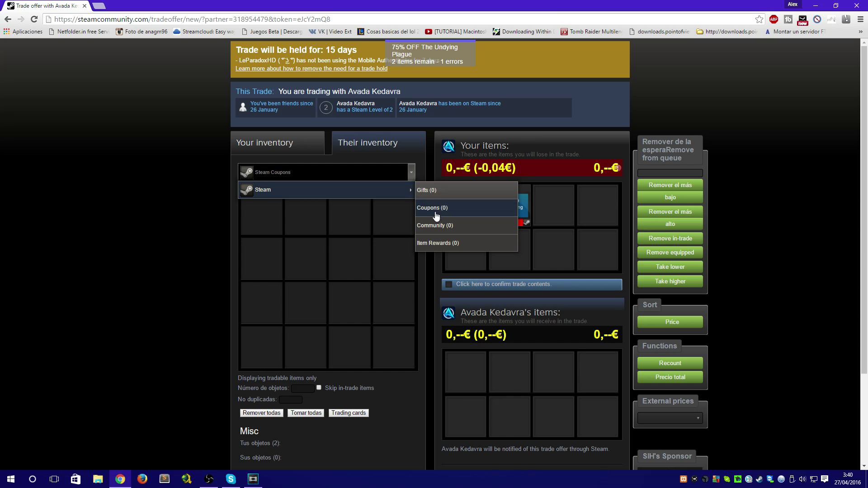
{"action": "left_click", "coordinate": [445, 228]}
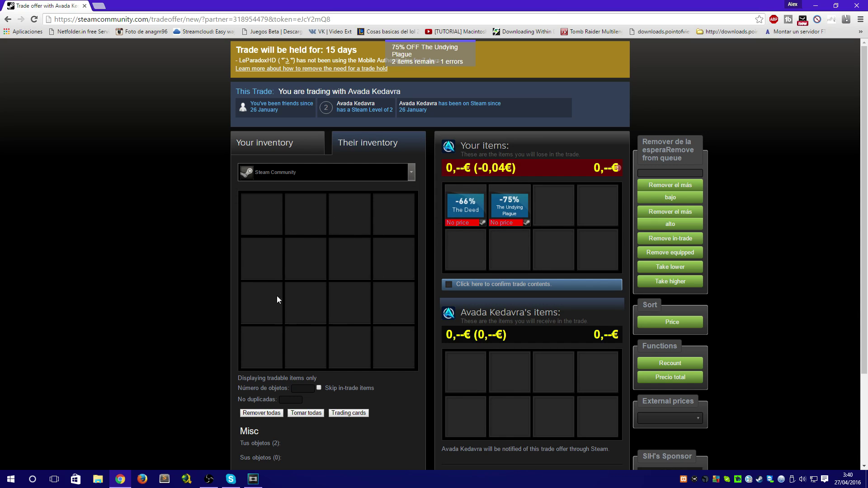
Confirm the trade contents and make the offer.
{"action": "left_click", "coordinate": [447, 285]}
{"action": "left_click", "coordinate": [447, 288]}
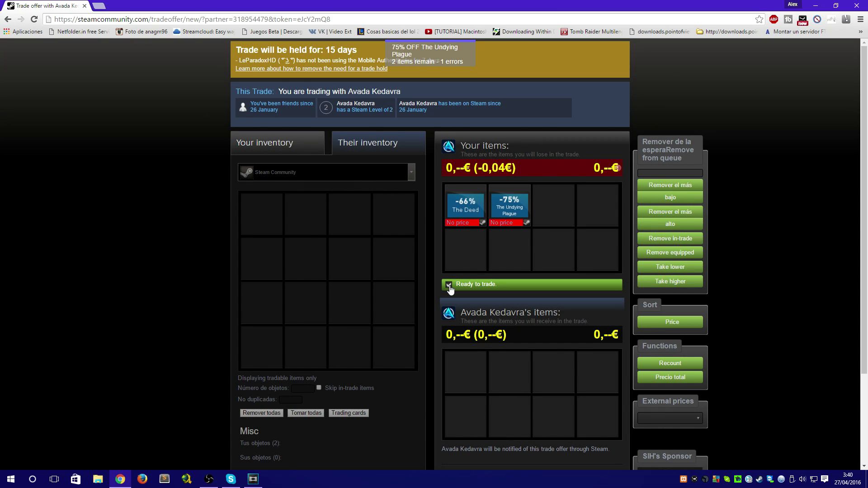
{"action": "scroll", "coordinate": [449, 290], "scroll_direction": "down", "scroll_amount": 3}
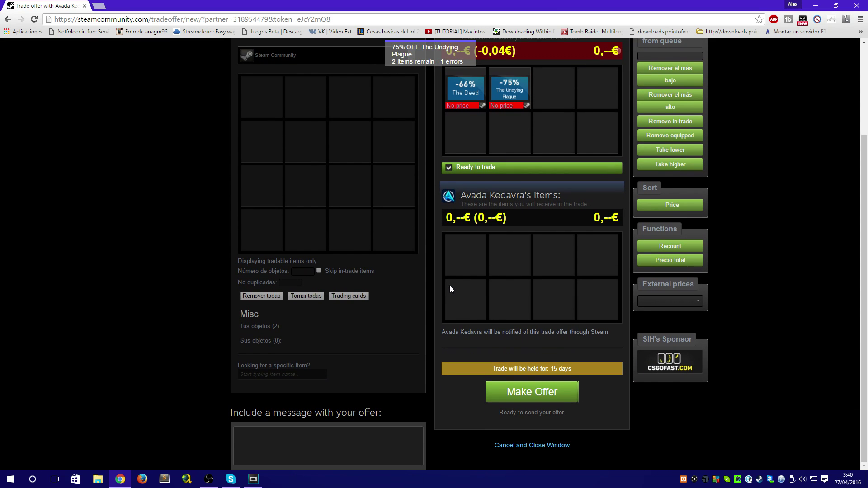
{"action": "left_click", "coordinate": [504, 390]}
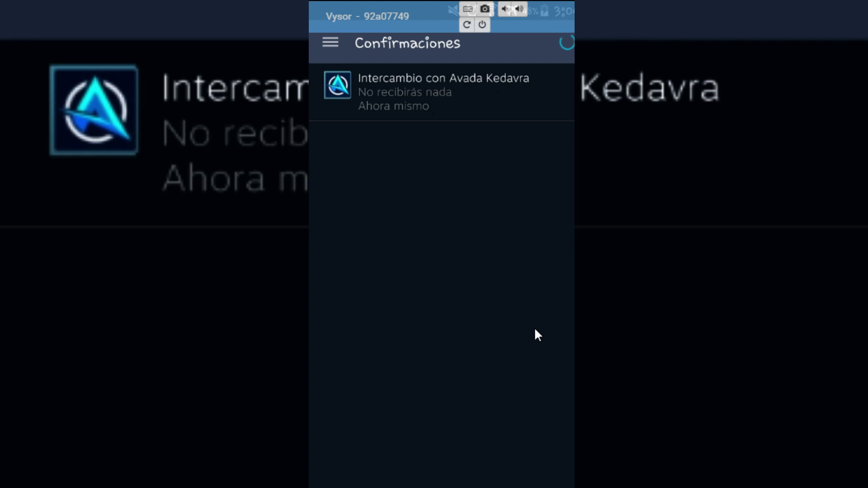
Switch to the Steam mobile app's Confirmaciones and approve sending the pending trade offer.
{"action": "left_click", "coordinate": [469, 95]}
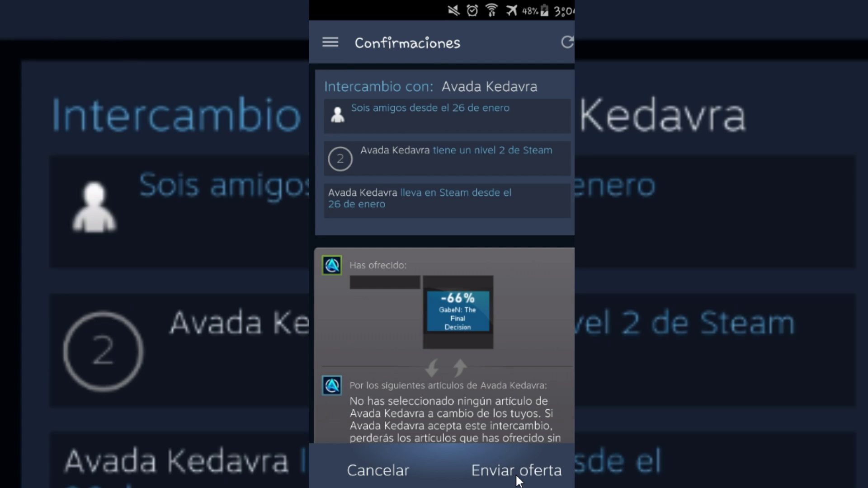
{"action": "left_click", "coordinate": [517, 475]}
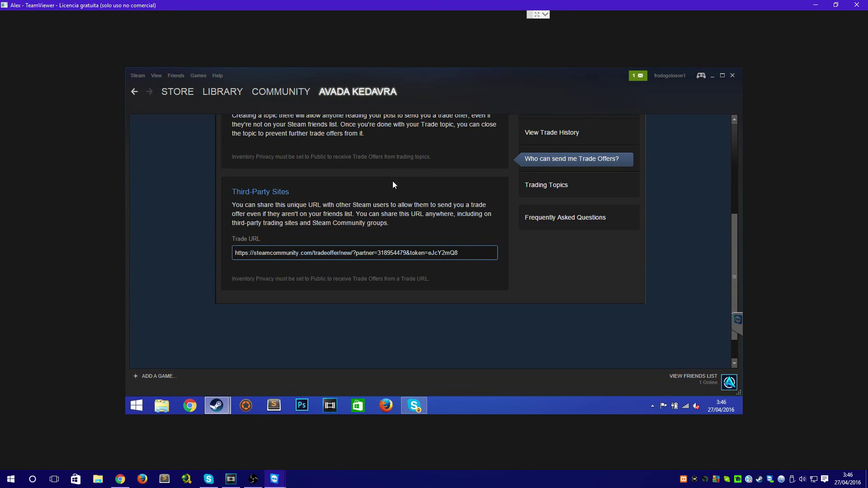
Switch to the recipient's Steam account in TeamViewer and open the incoming offer containing the two coupons for a response.
{"action": "mouse_move", "coordinate": [348, 88]}
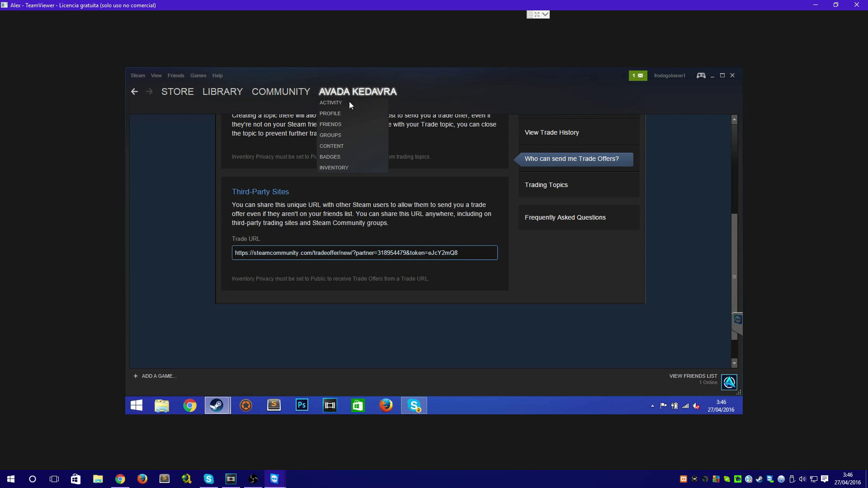
{"action": "left_click", "coordinate": [348, 166]}
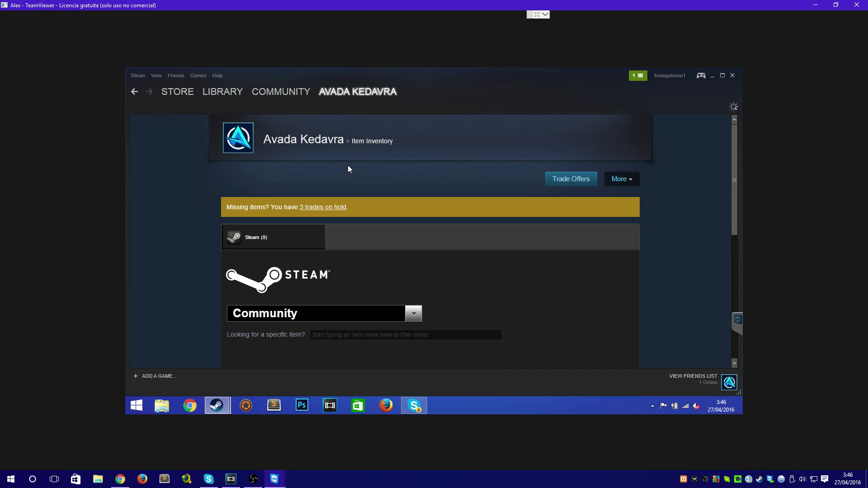
{"action": "left_click", "coordinate": [572, 180]}
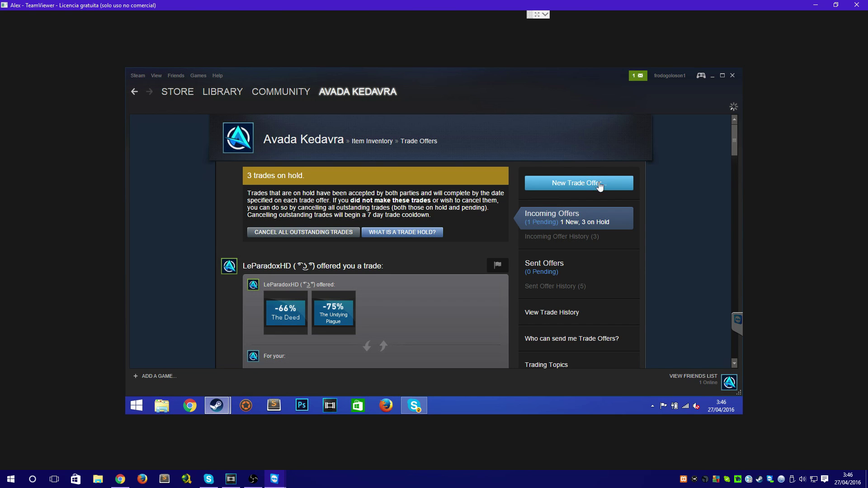
{"action": "scroll", "coordinate": [669, 221], "scroll_direction": "down", "scroll_amount": 3}
{"action": "scroll", "coordinate": [669, 221], "scroll_direction": "down", "scroll_amount": 1}
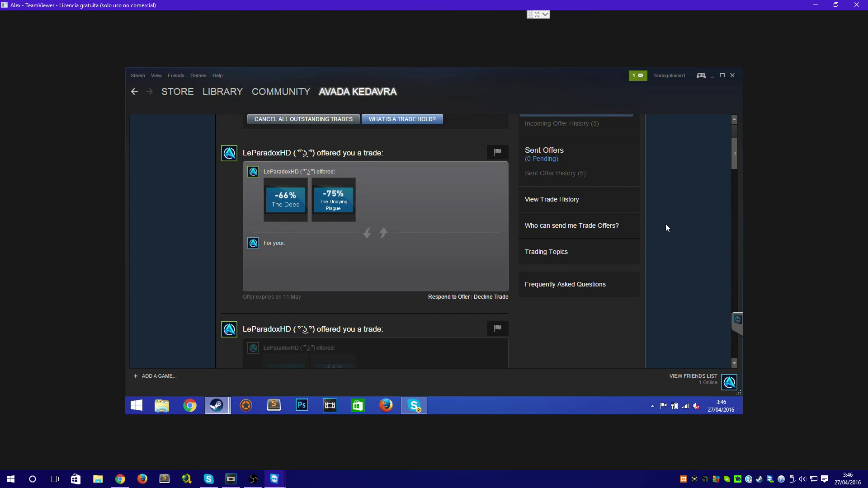
{"action": "left_click", "coordinate": [449, 297]}
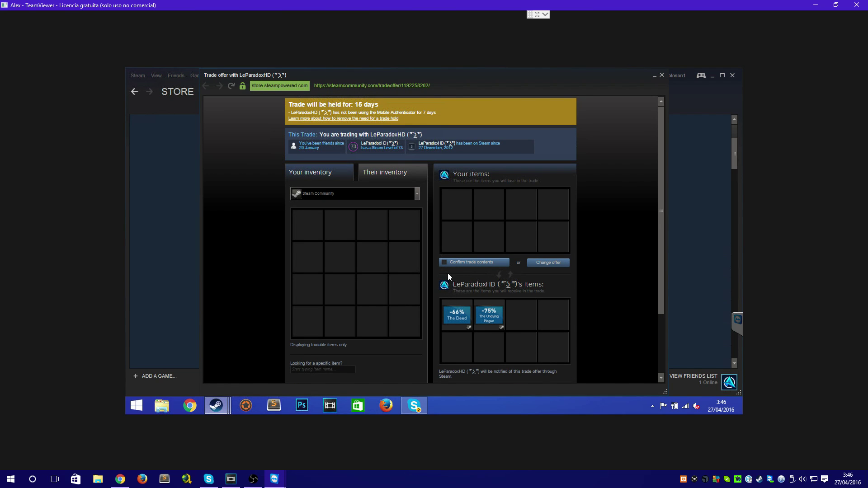
Confirm the trade contents, accept the trade, and close the trade window.
{"action": "left_click", "coordinate": [444, 263]}
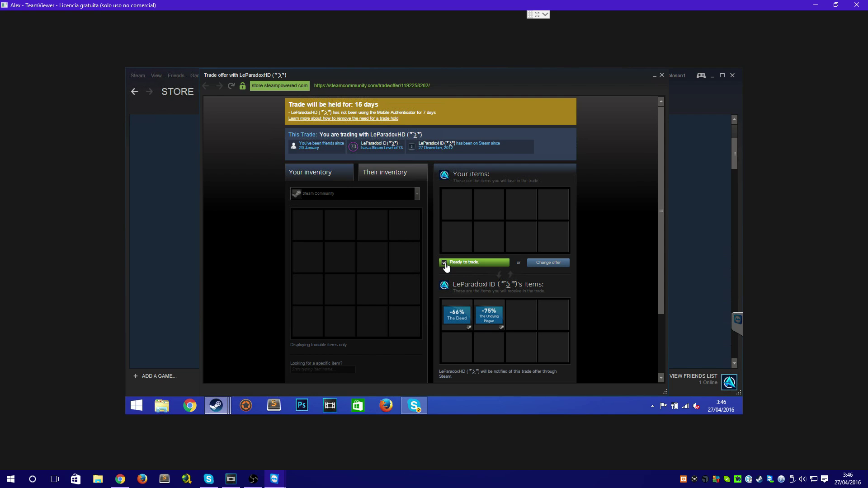
{"action": "scroll", "coordinate": [446, 267], "scroll_direction": "down", "scroll_amount": 2}
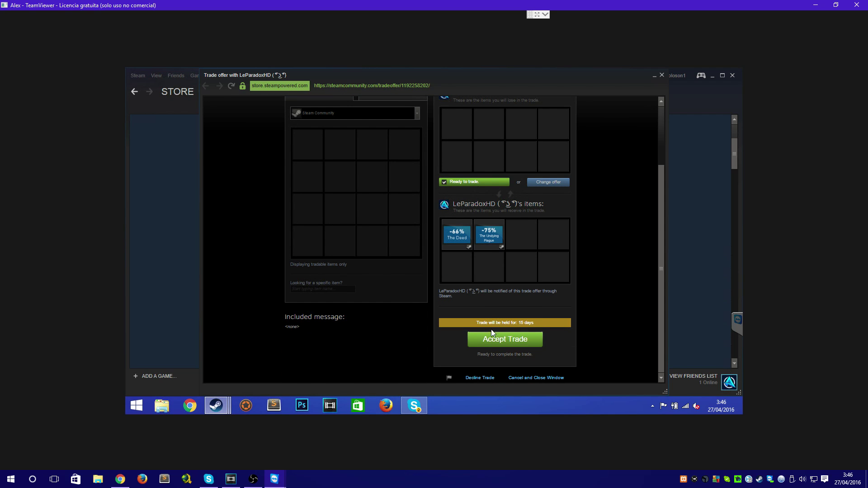
{"action": "left_click", "coordinate": [503, 341]}
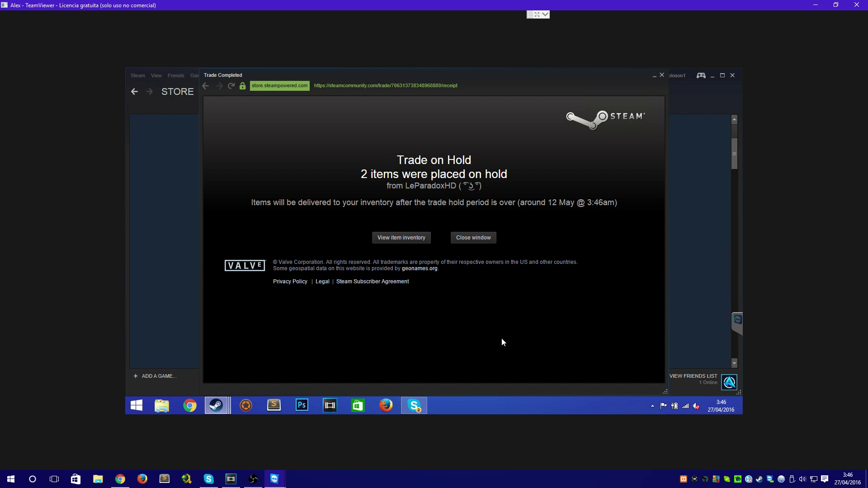
{"action": "left_click", "coordinate": [469, 238]}
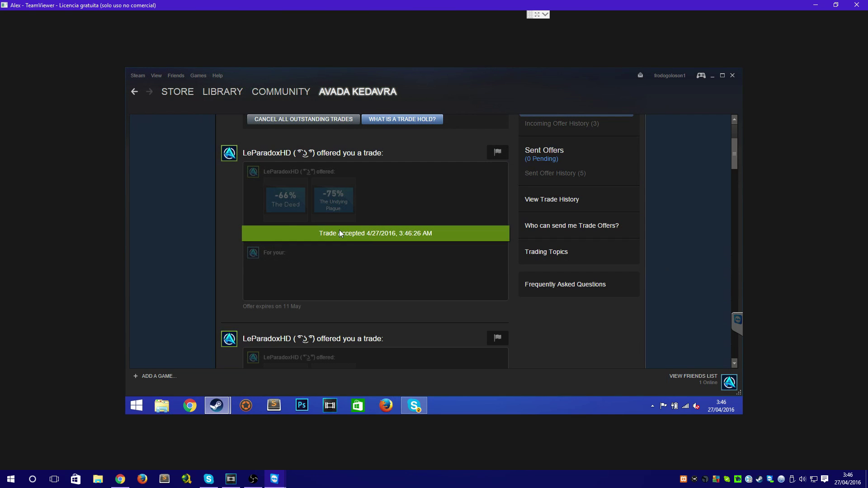